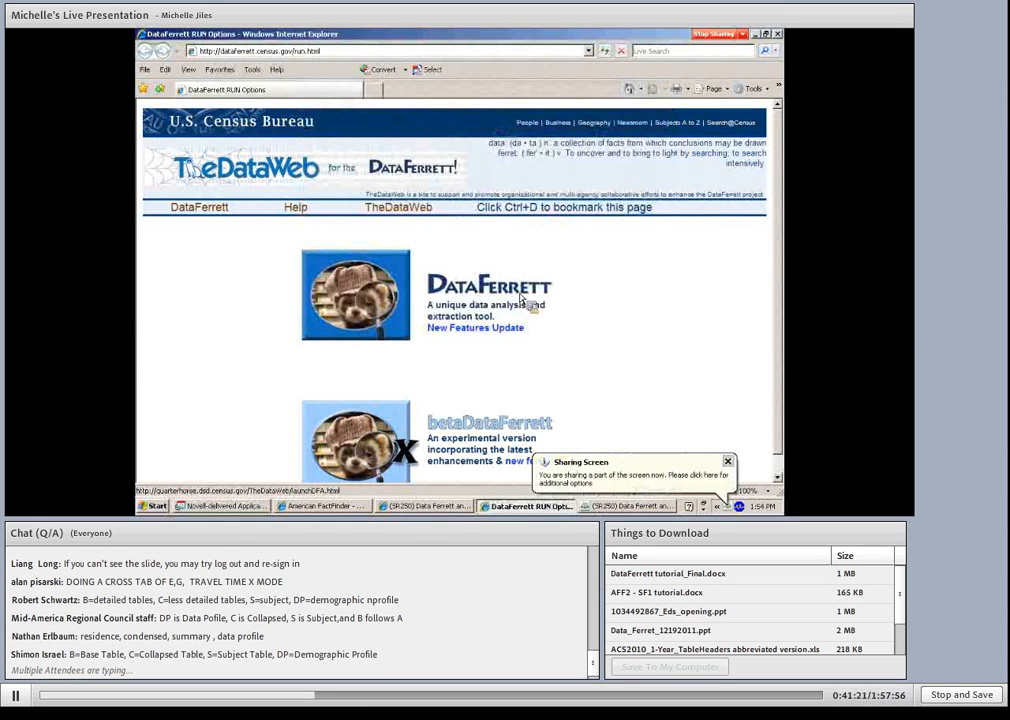
# - Launch the production version of DataFerrett and log in with the account holder's e-mail address
pyautogui.click(467, 288)
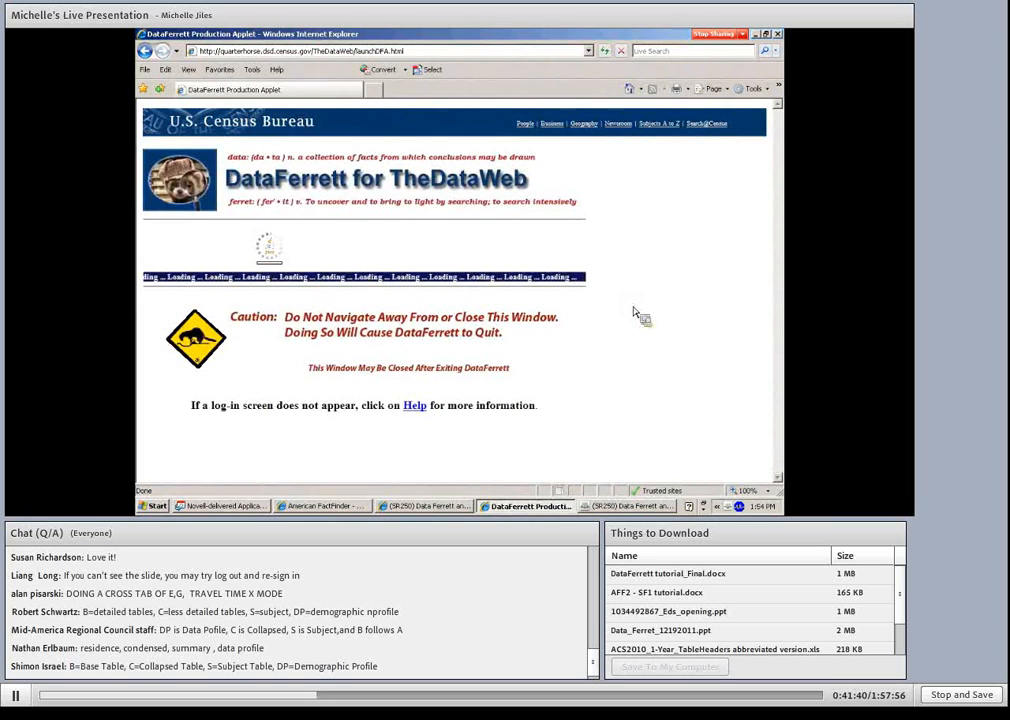
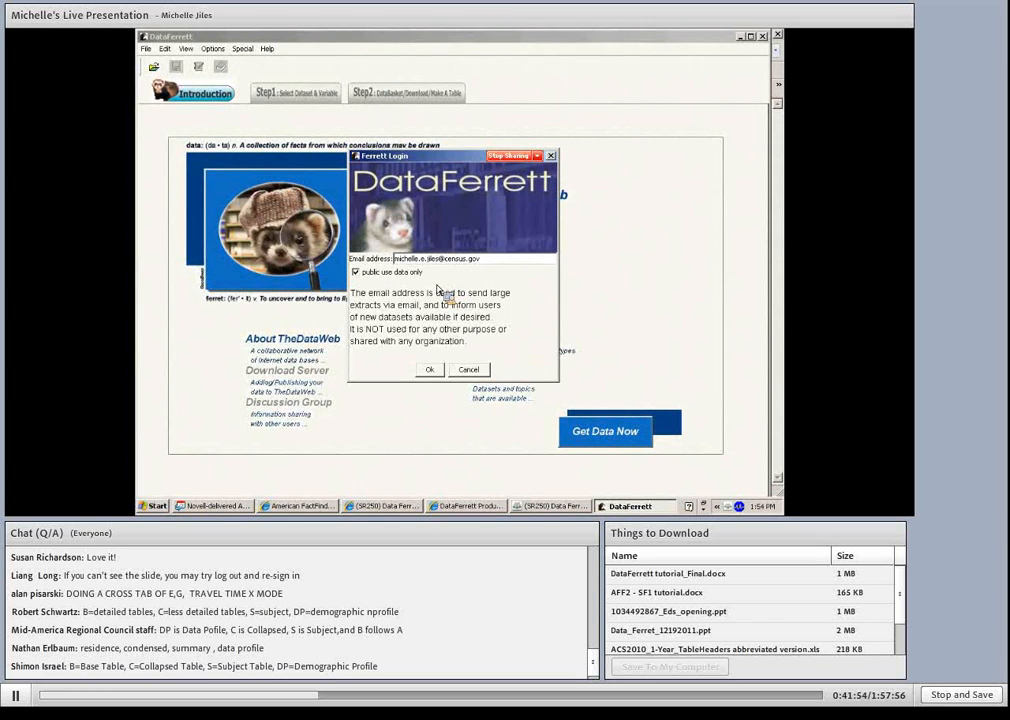
pyautogui.click(434, 370)
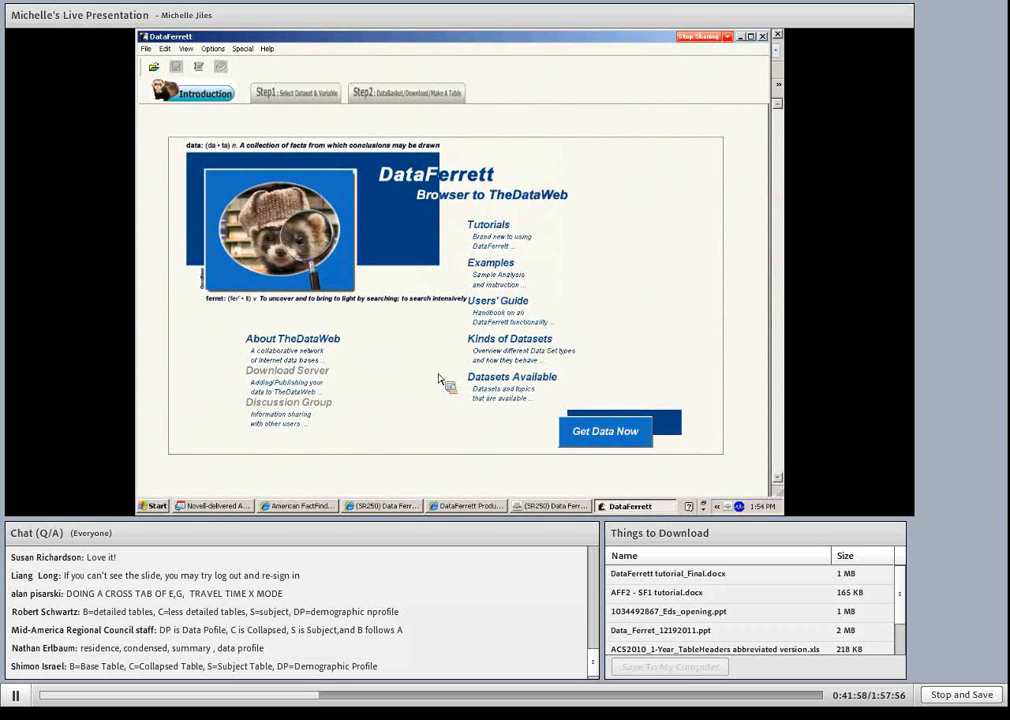
# - Open the highlighted weight, geography, travel time and means of transportation variables of the 2008-2010 ACS 3-year dataset for selection
pyautogui.click(309, 95)
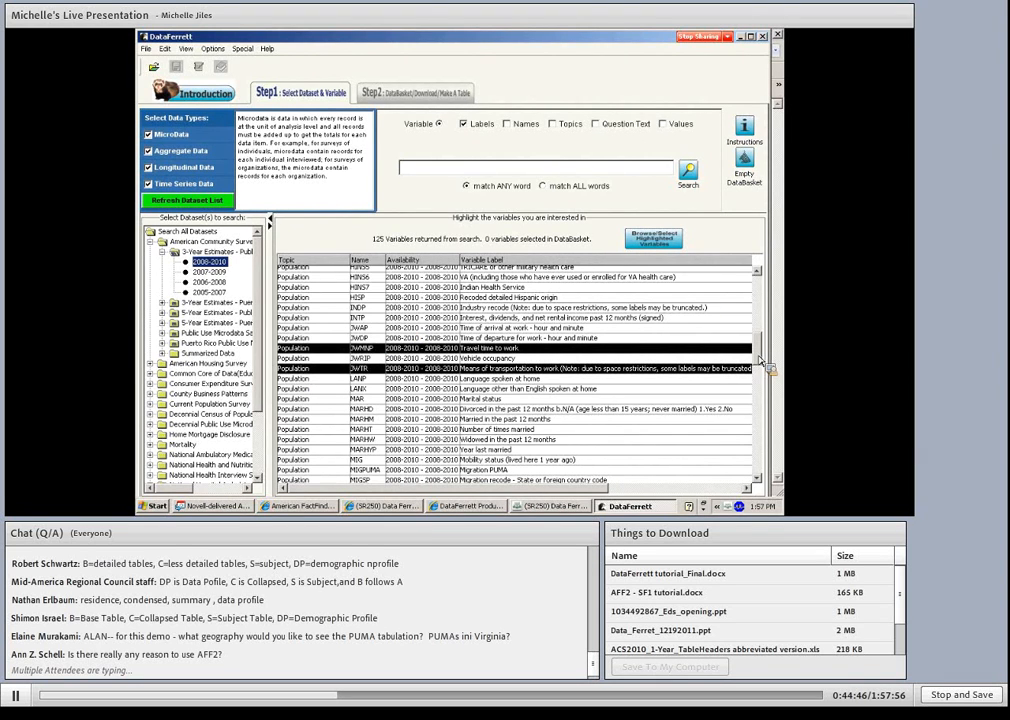
pyautogui.moveTo(760, 360); pyautogui.dragTo(758, 290)
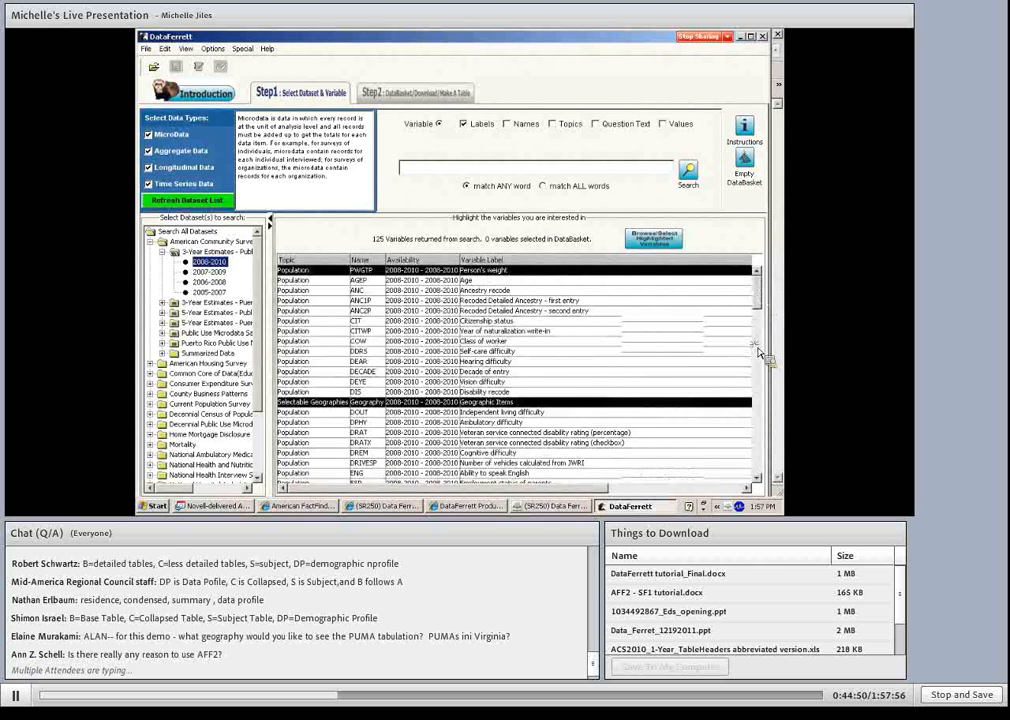
pyautogui.click(659, 243)
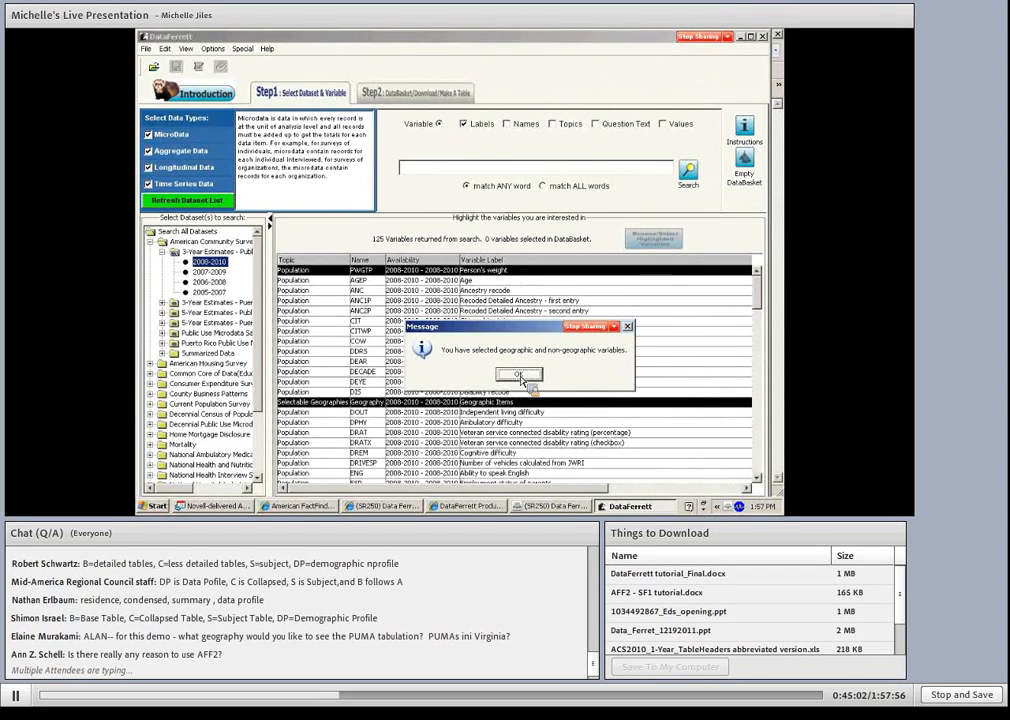
pyautogui.click(517, 375)
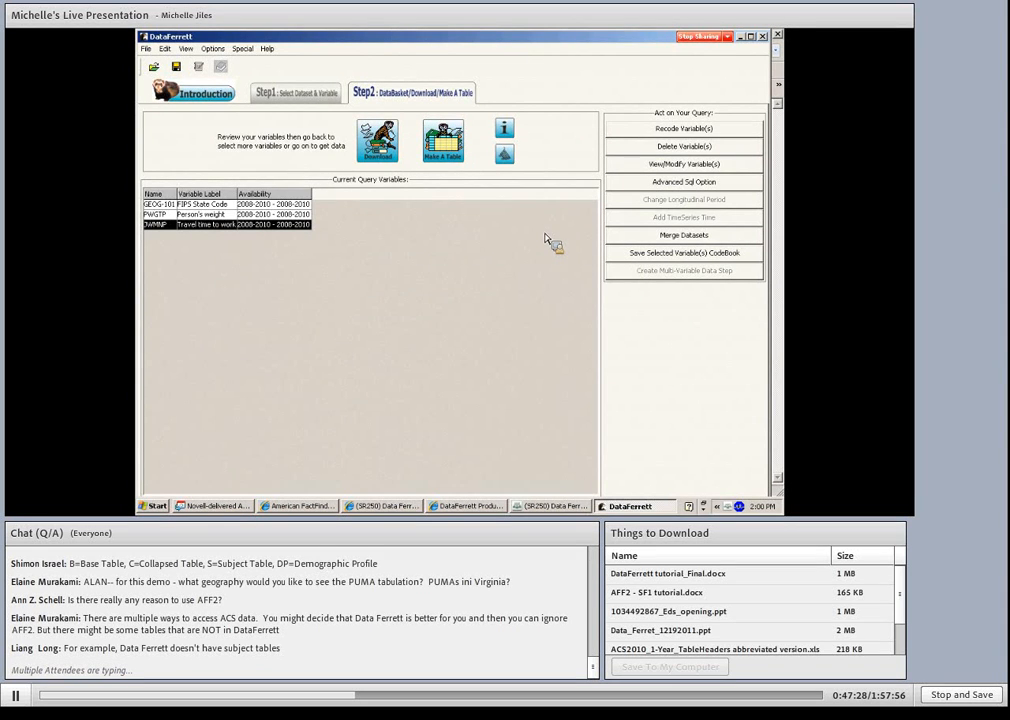
# - Start recoding the travel time to work variable with a first group from 1 through 30
pyautogui.click(660, 130)
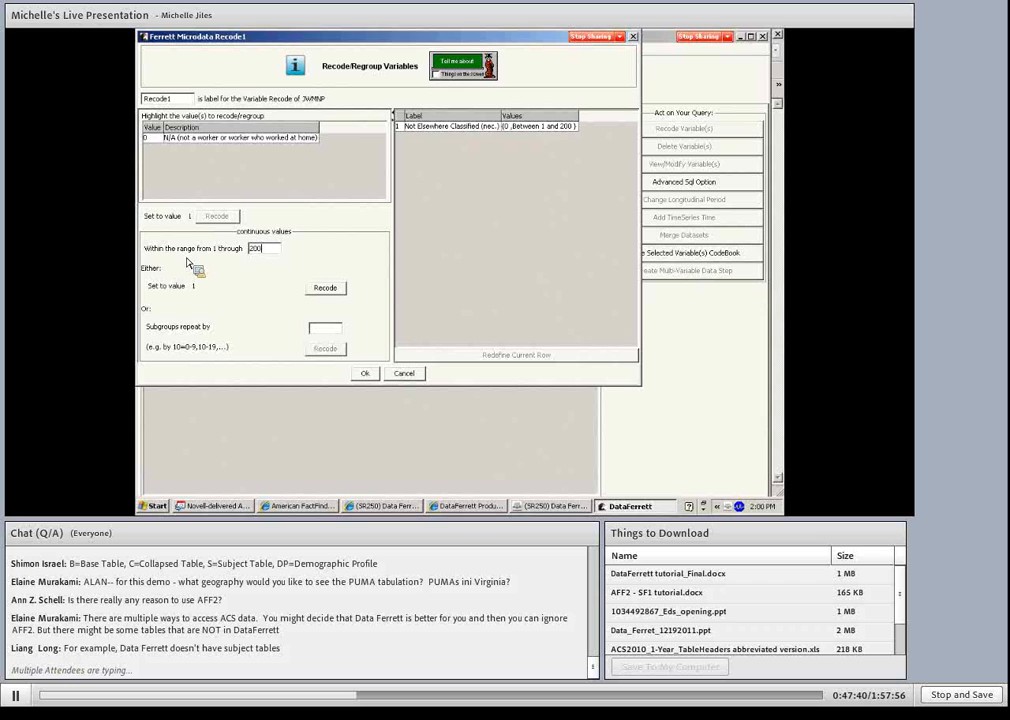
pyautogui.hotkey('ctrl', 'a')
pyautogui.write('30')
pyautogui.click(327, 289)
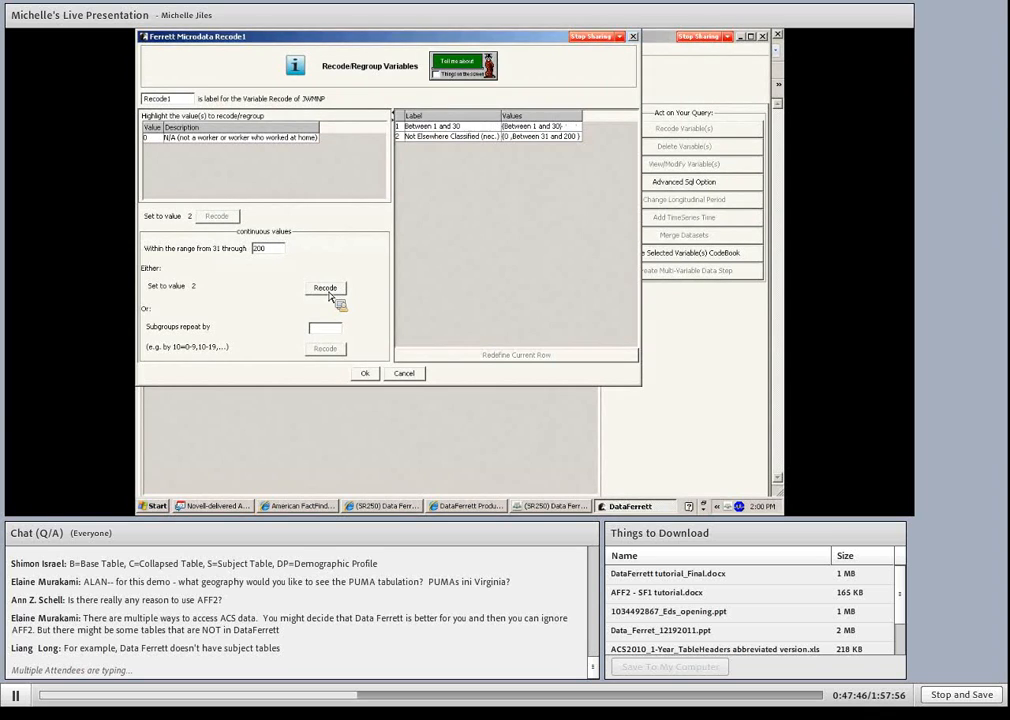
# - Add a second travel time recode group covering 31 through 60
pyautogui.doubleClick(256, 251)
pyautogui.write('560')
pyautogui.press('BackSpace')
pyautogui.press('BackSpace')
pyautogui.press('BackSpace')
pyautogui.write('60')
pyautogui.click(329, 291)
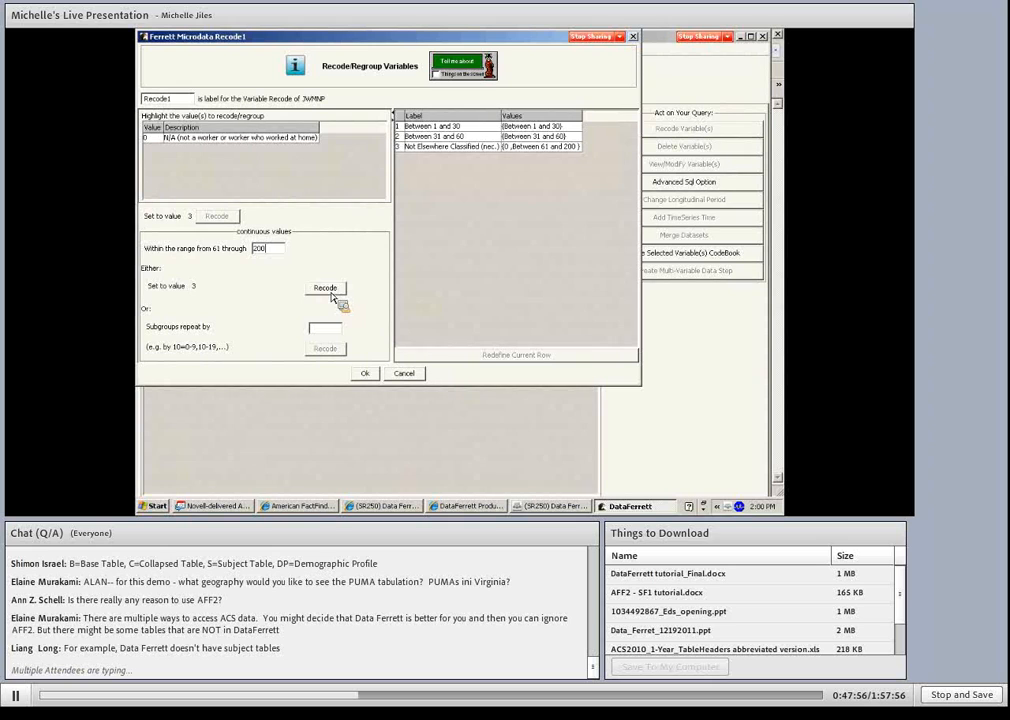
# - Add travel time recode groups for 61 through 90 and 91 through 120
pyautogui.moveTo(267, 250); pyautogui.dragTo(241, 252)
pyautogui.click(325, 289)
pyautogui.doubleClick(268, 250)
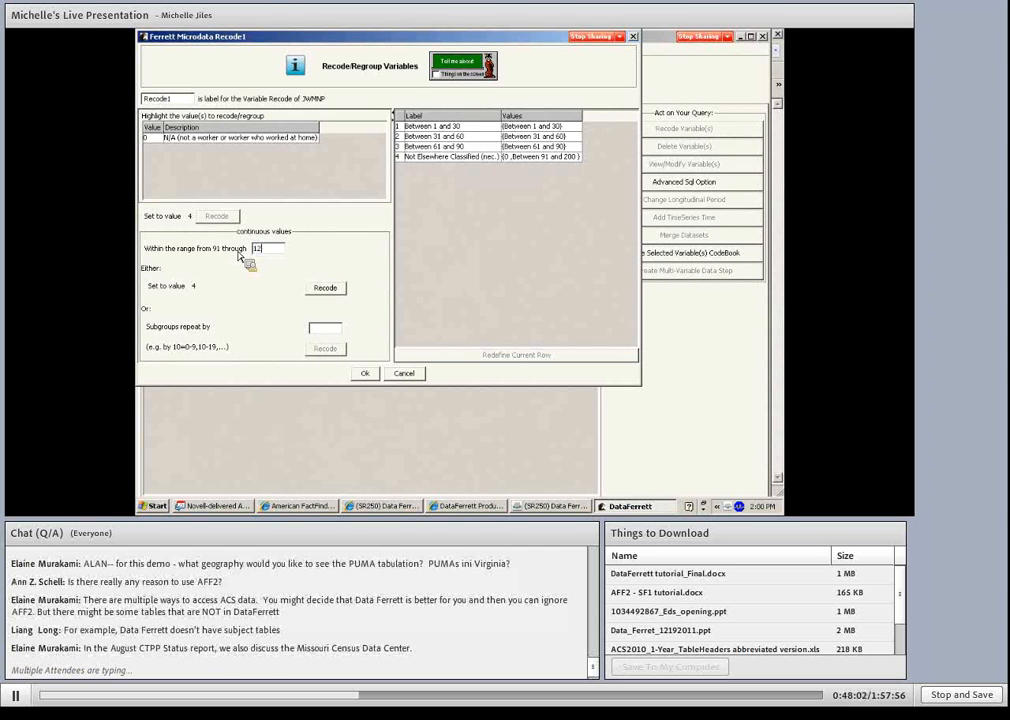
pyautogui.write('120')
pyautogui.click(325, 288)
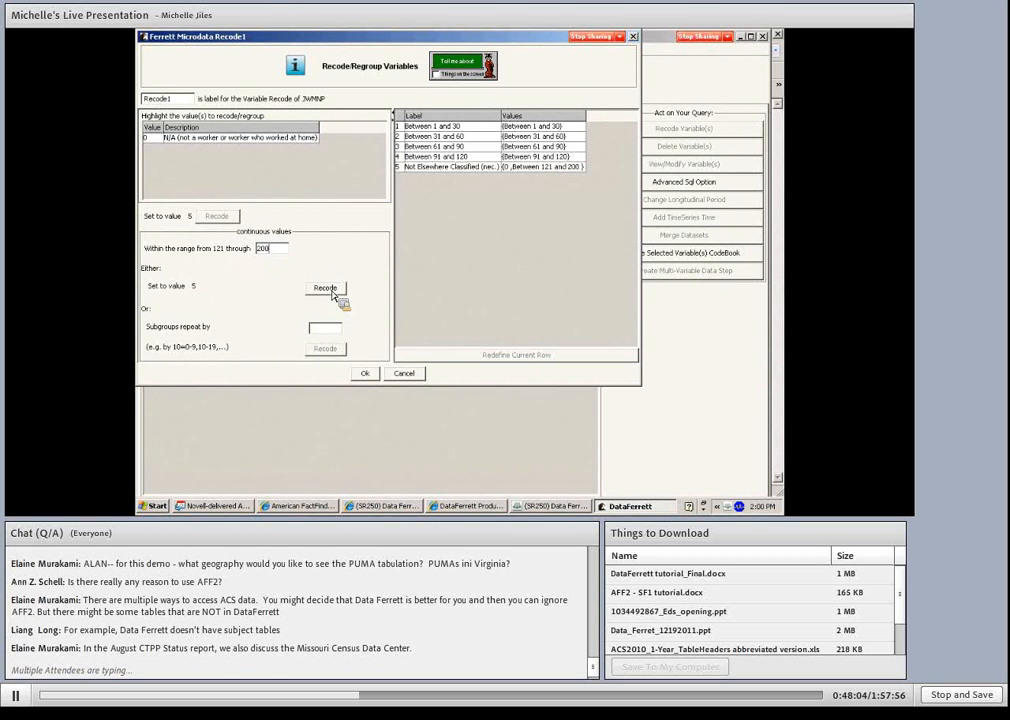
# - Recode the remaining travel times from 121 through 200 as a group and accept the recoded variable
pyautogui.doubleClick(260, 249)
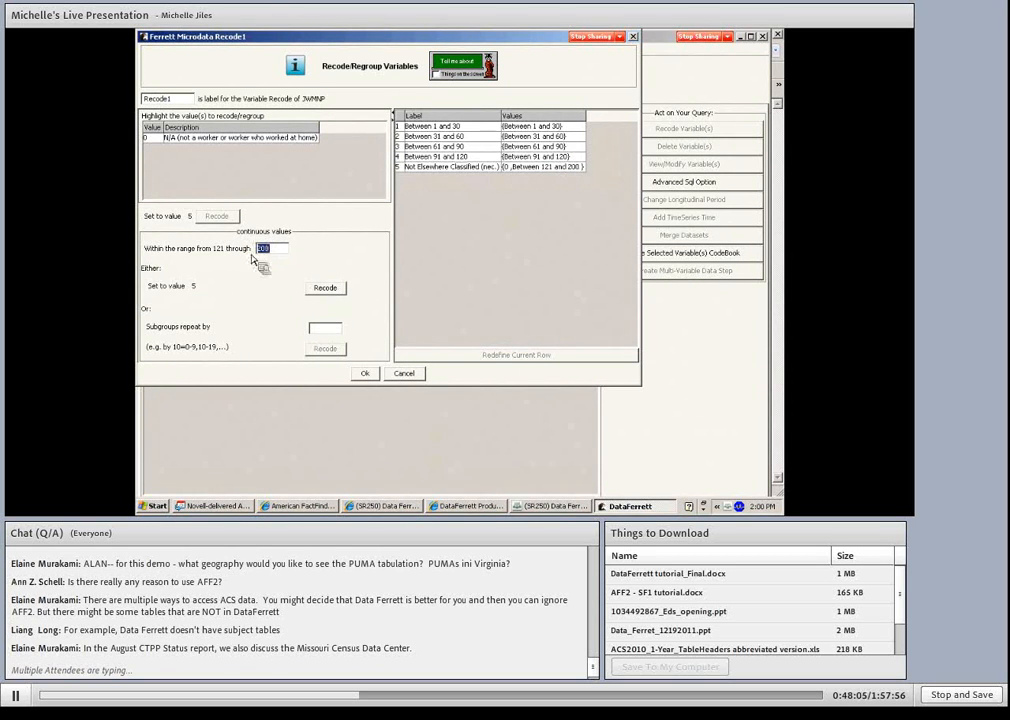
pyautogui.click(325, 288)
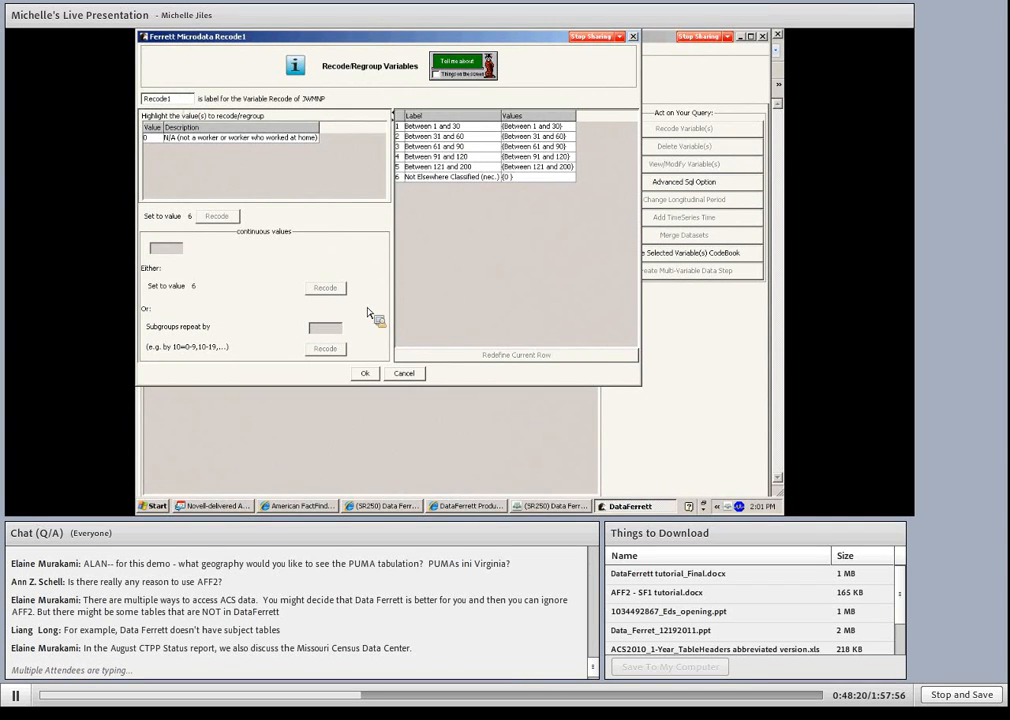
pyautogui.click(365, 374)
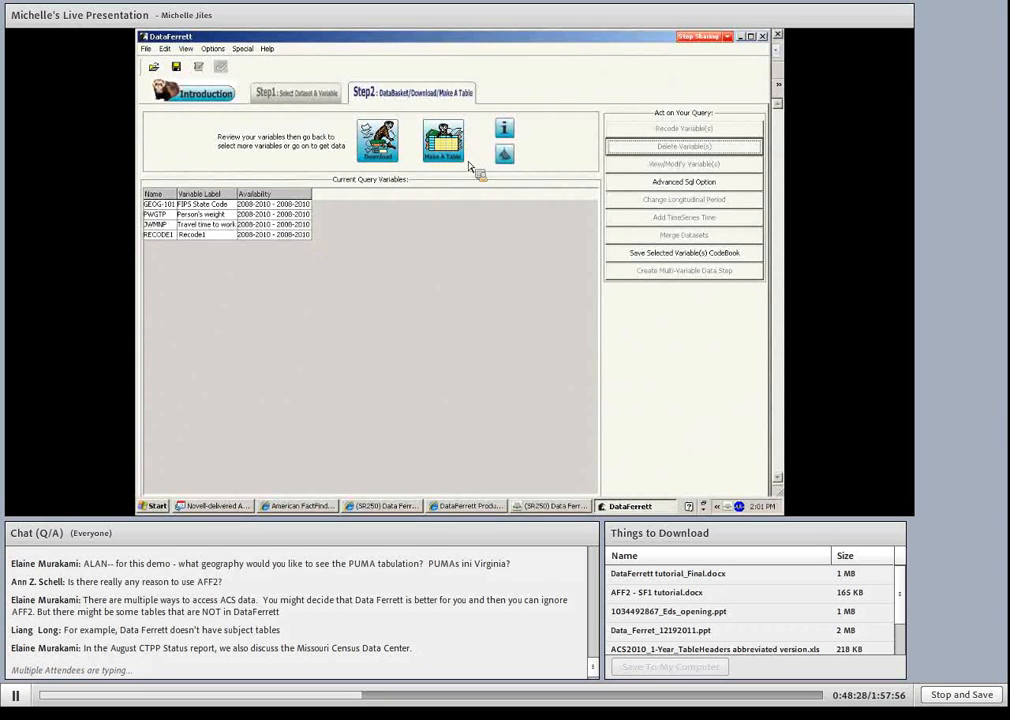
# - Create a table with FIPS State Code in the rows and Recode1 in the columns, and retrieve its data
pyautogui.click(447, 145)
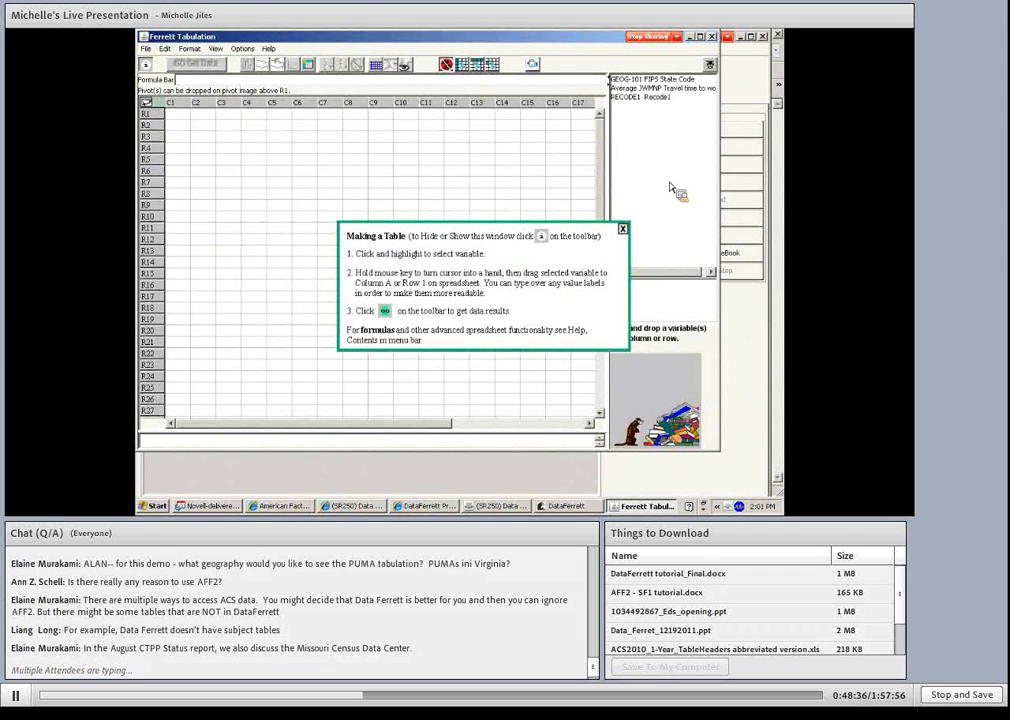
pyautogui.click(622, 229)
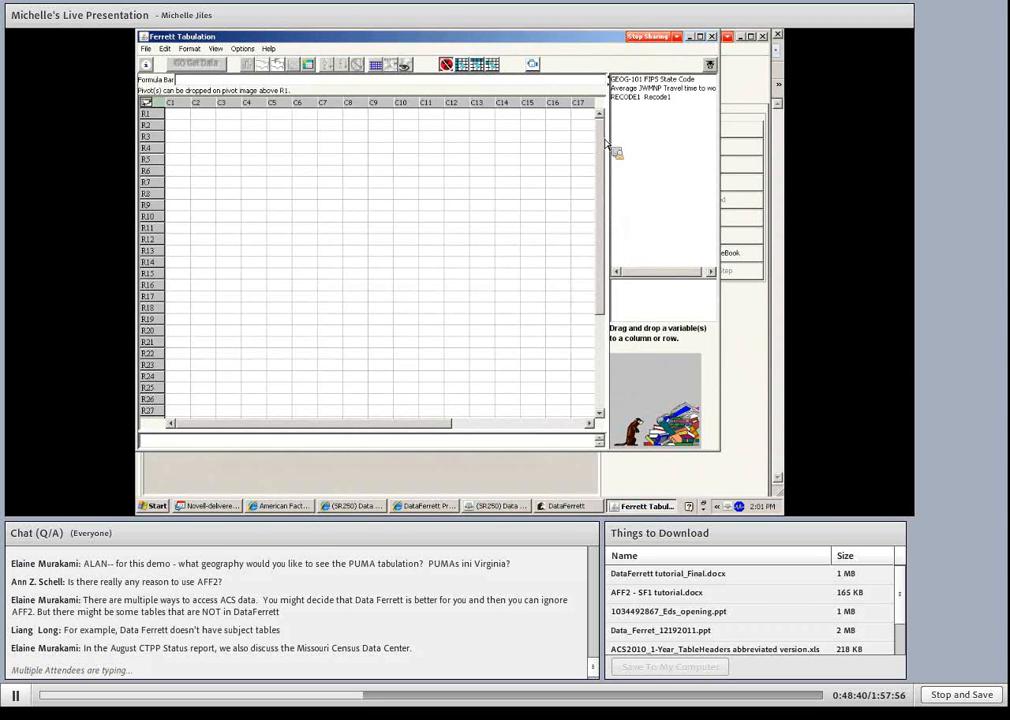
pyautogui.click(630, 82)
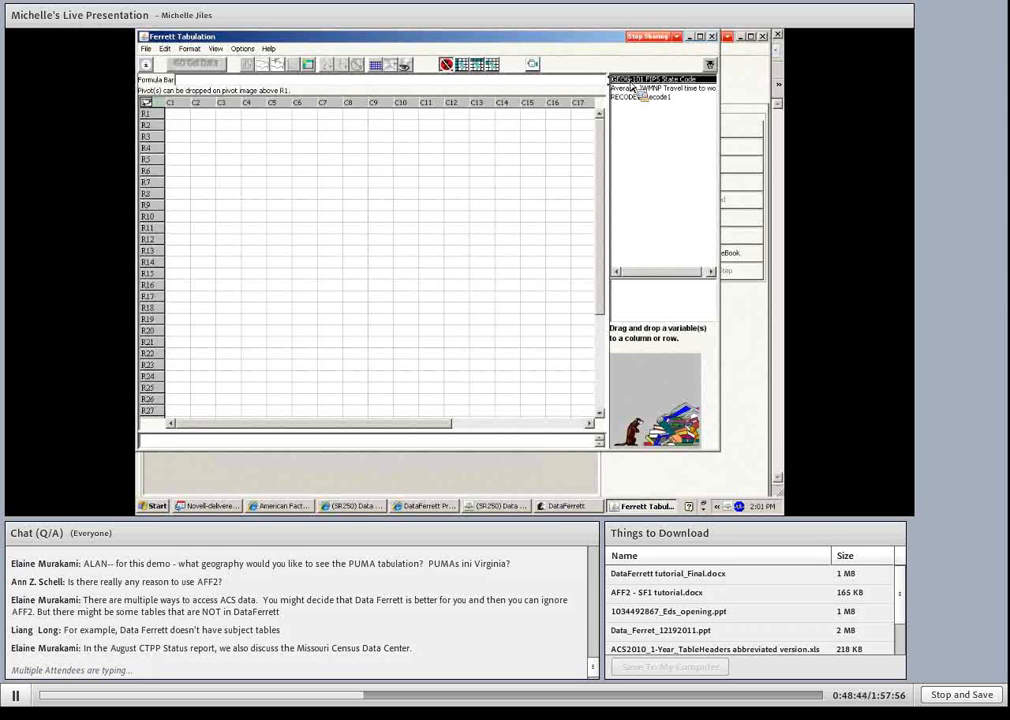
pyautogui.moveTo(632, 97); pyautogui.dragTo(190, 139)
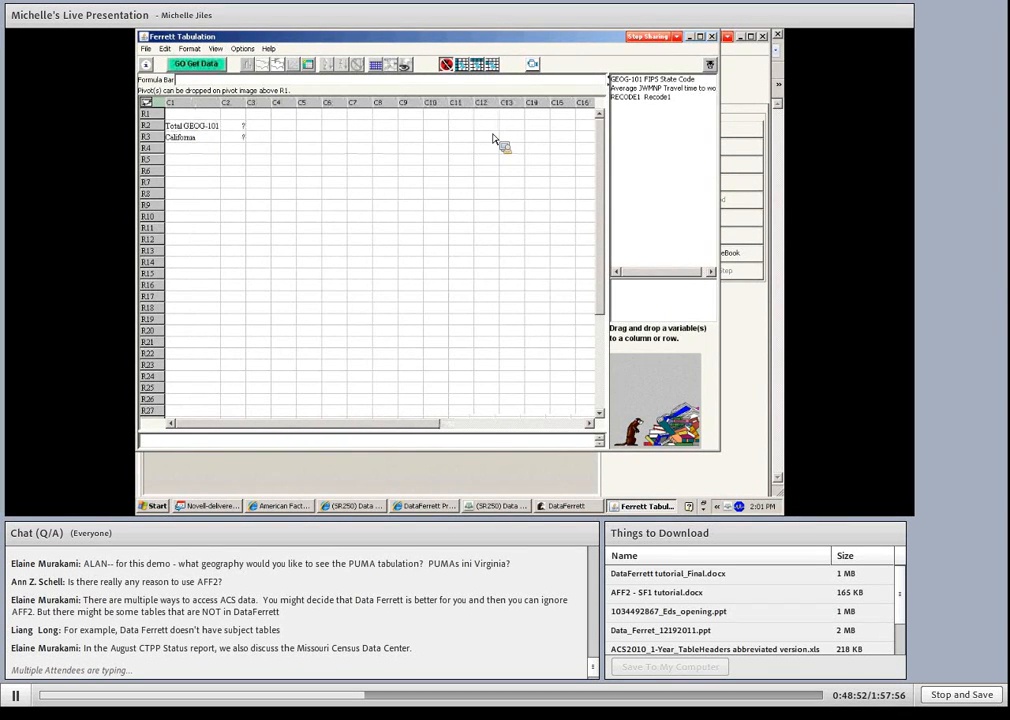
pyautogui.moveTo(640, 97); pyautogui.dragTo(241, 123)
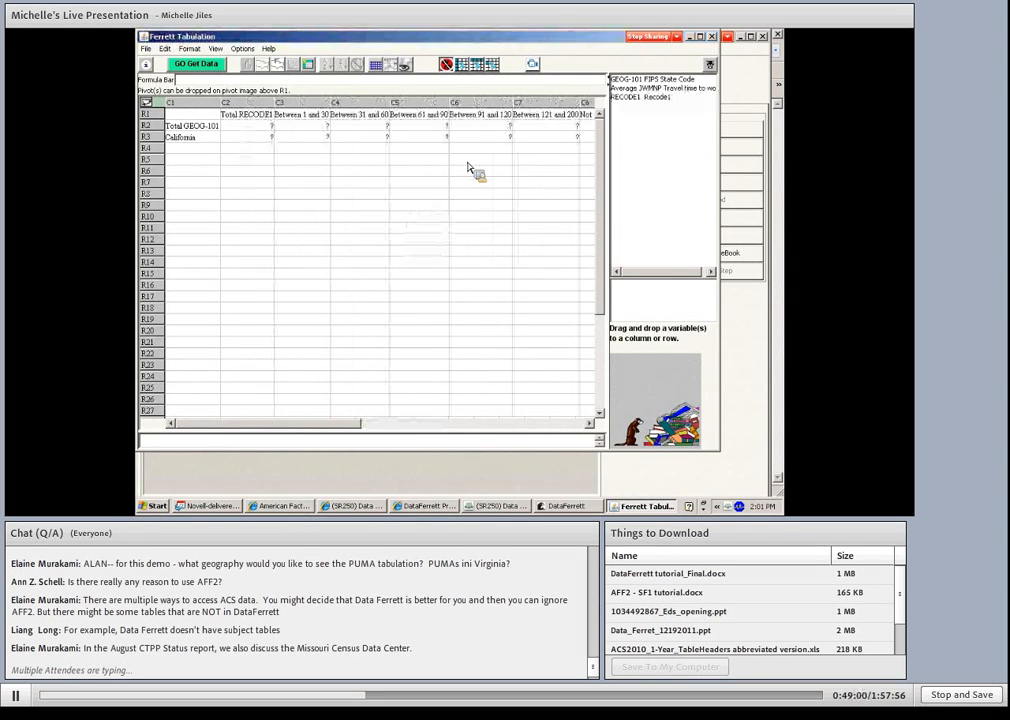
pyautogui.click(196, 64)
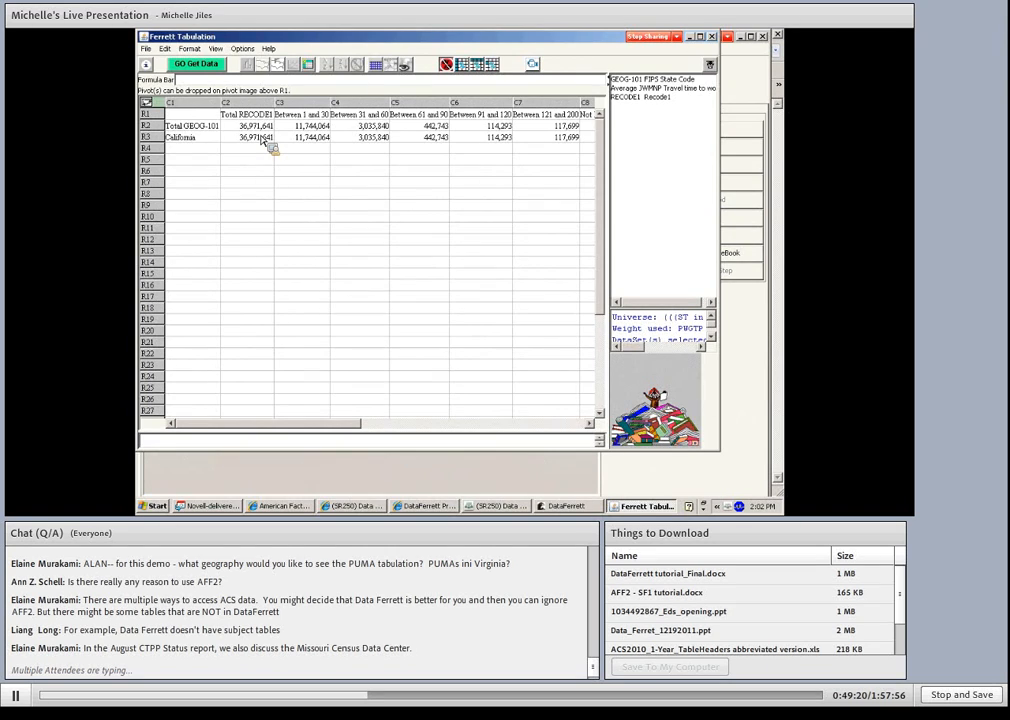
# - Review the state travel time results and select the entire table
pyautogui.moveTo(333, 424); pyautogui.dragTo(421, 427)
pyautogui.click(301, 137)
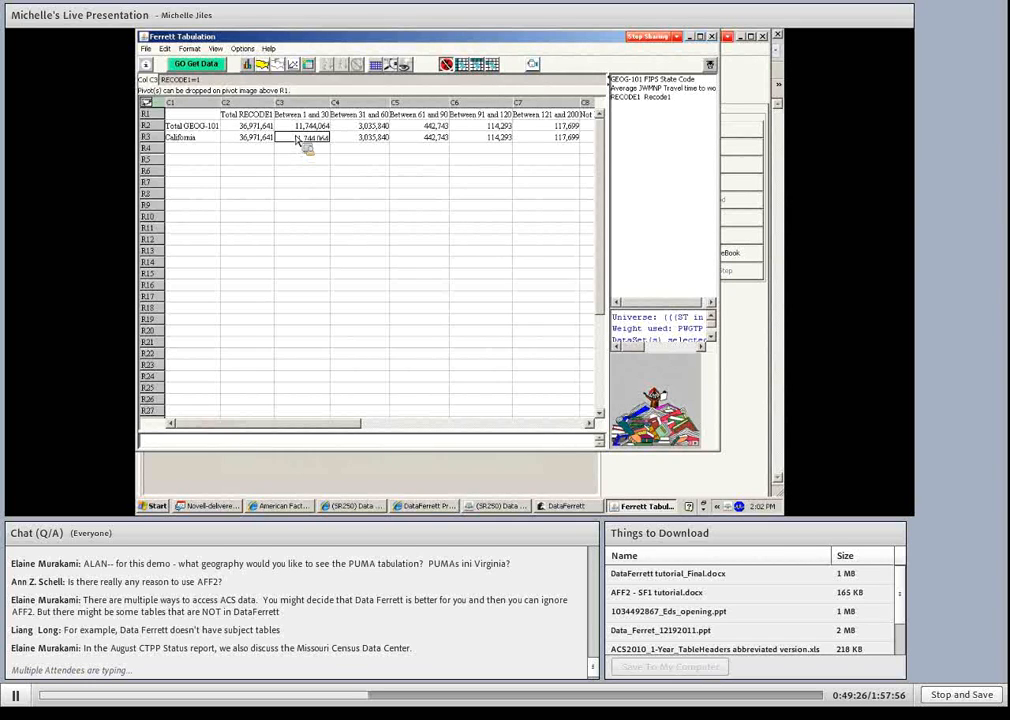
pyautogui.hotkey('ctrl', 'a')
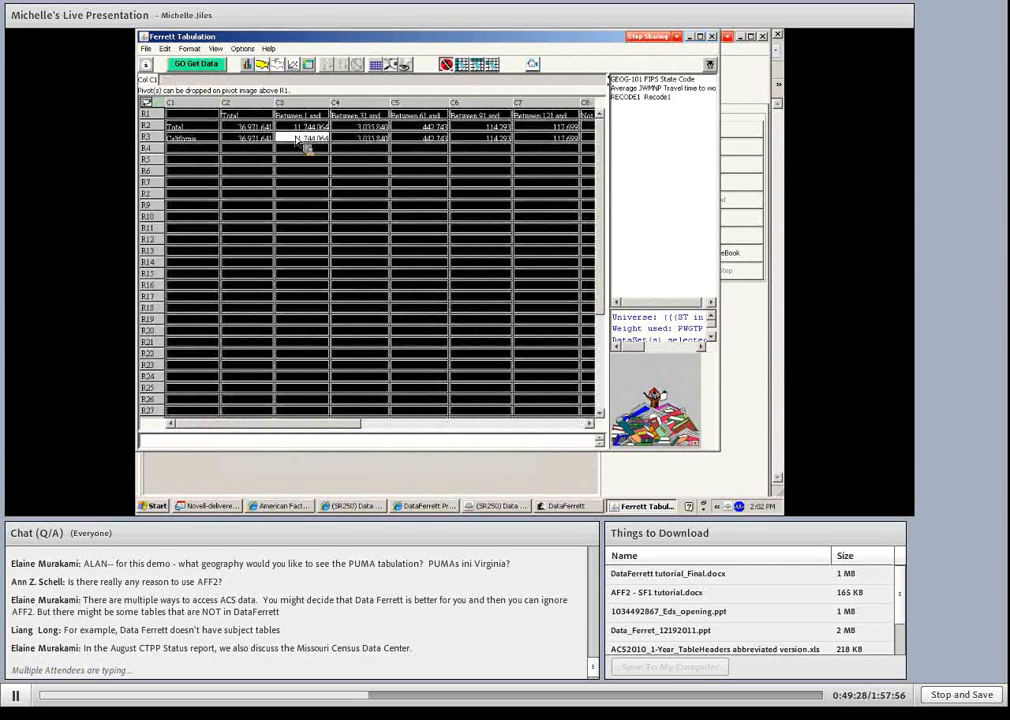
pyautogui.click(367, 184)
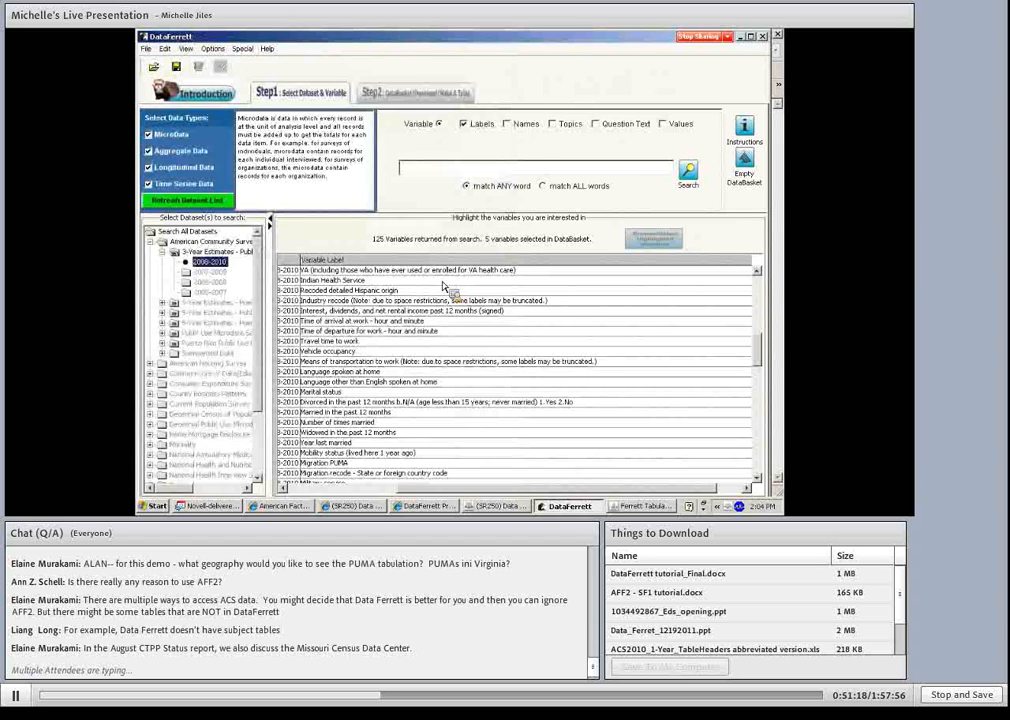
# - Create a table from the data basket with Means of transportation to work in columns and Recode1 in rows, and retrieve its data
pyautogui.click(427, 94)
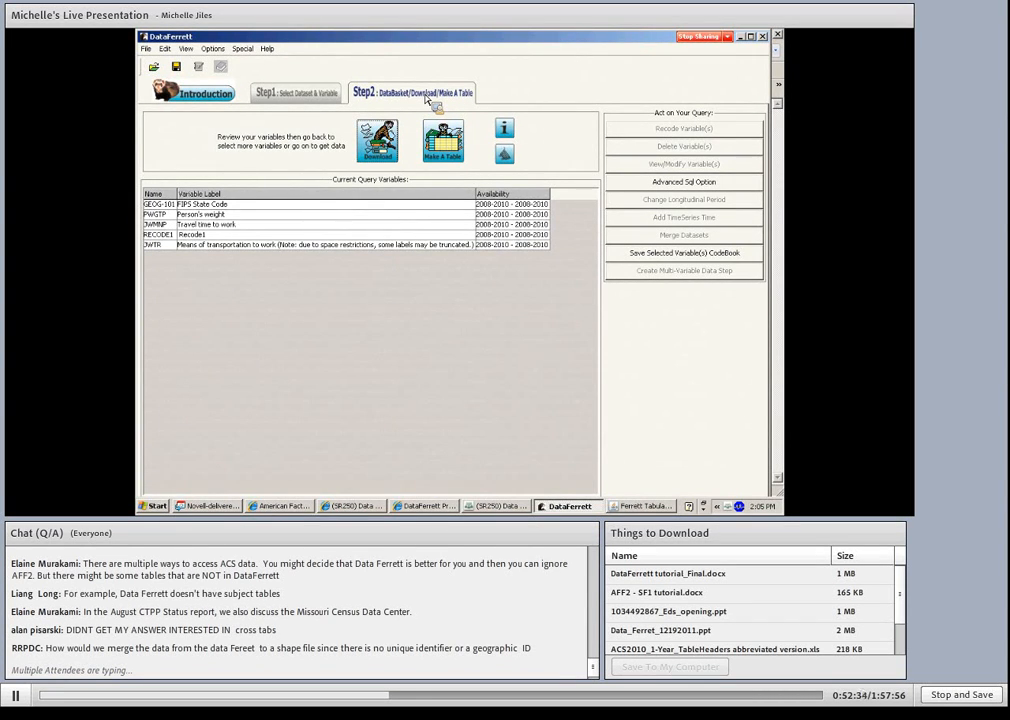
pyautogui.click(503, 165)
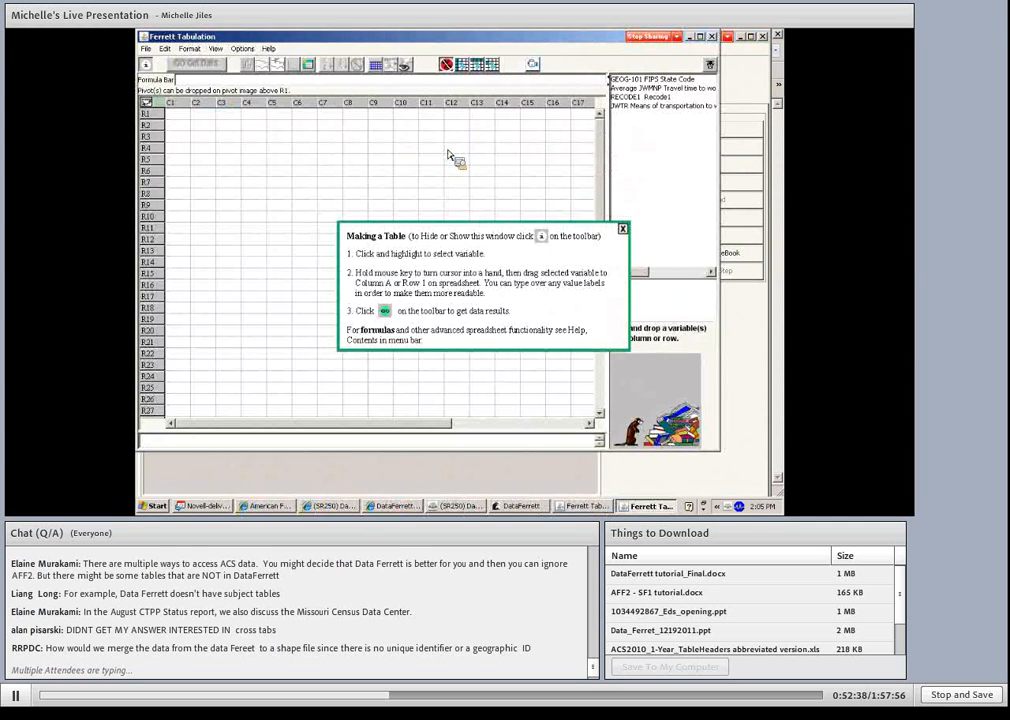
pyautogui.click(623, 230)
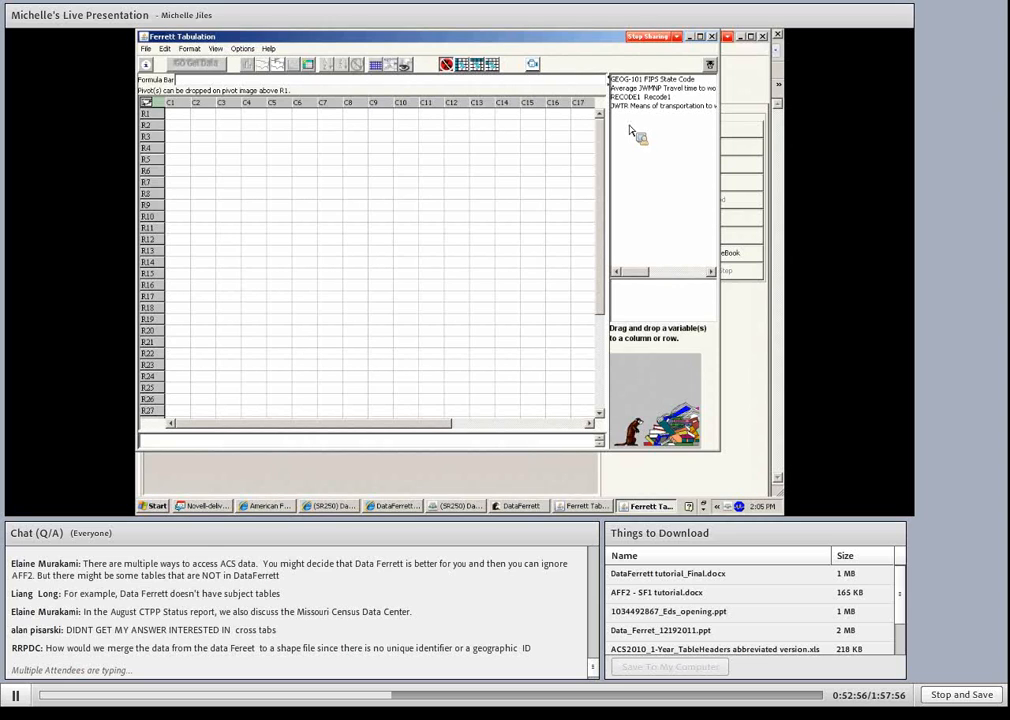
pyautogui.moveTo(633, 106); pyautogui.dragTo(212, 124)
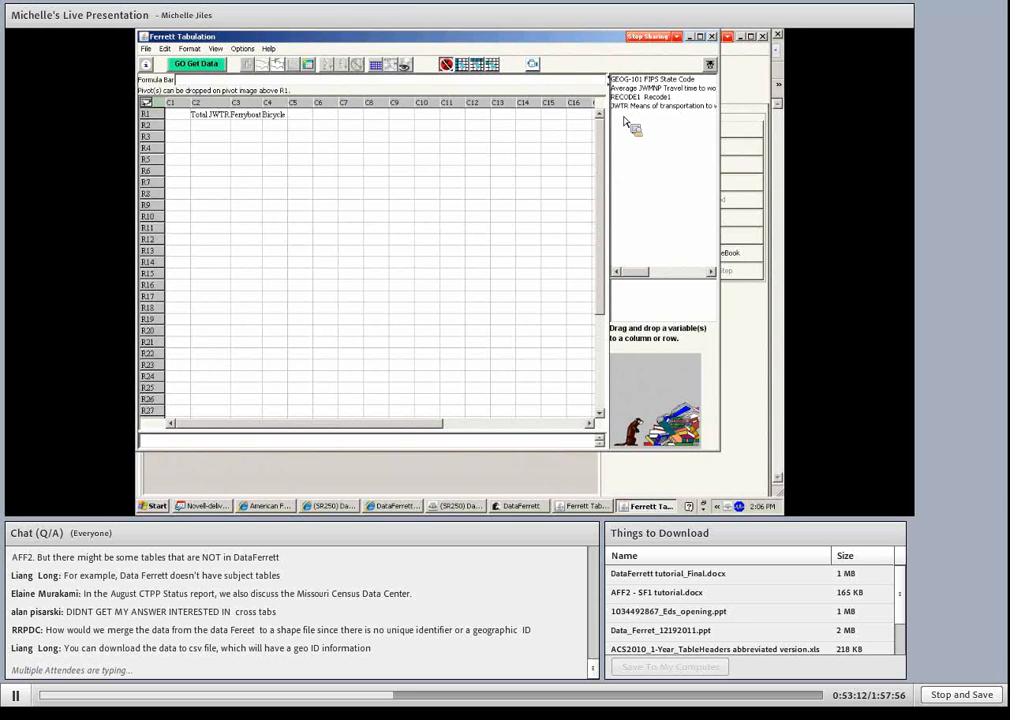
pyautogui.moveTo(625, 98); pyautogui.dragTo(180, 129)
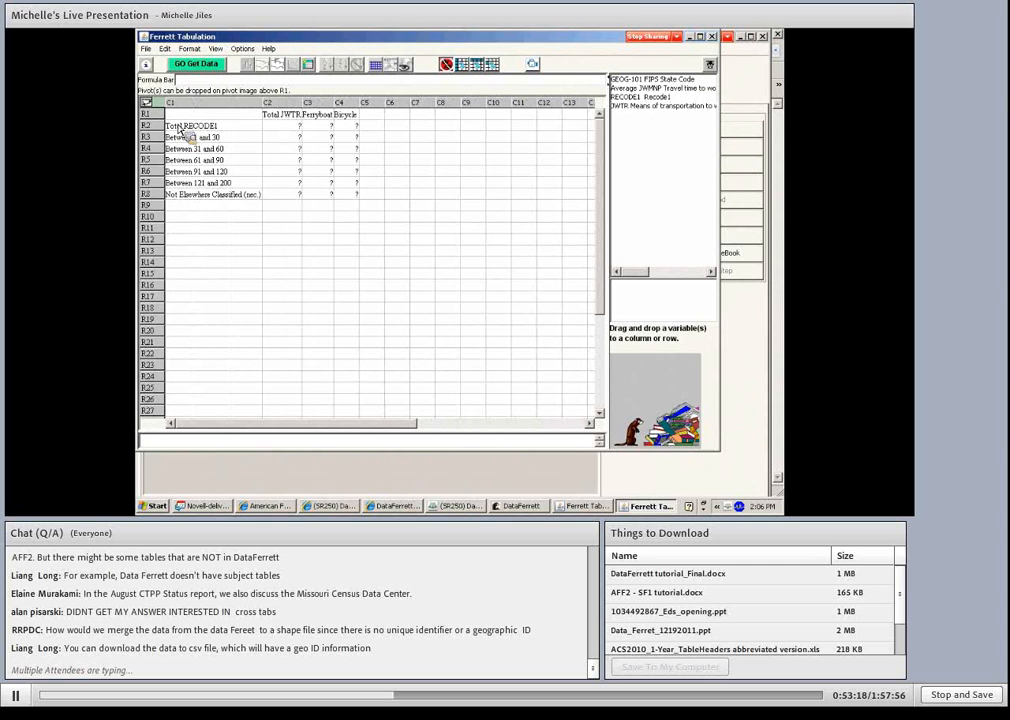
pyautogui.click(197, 65)
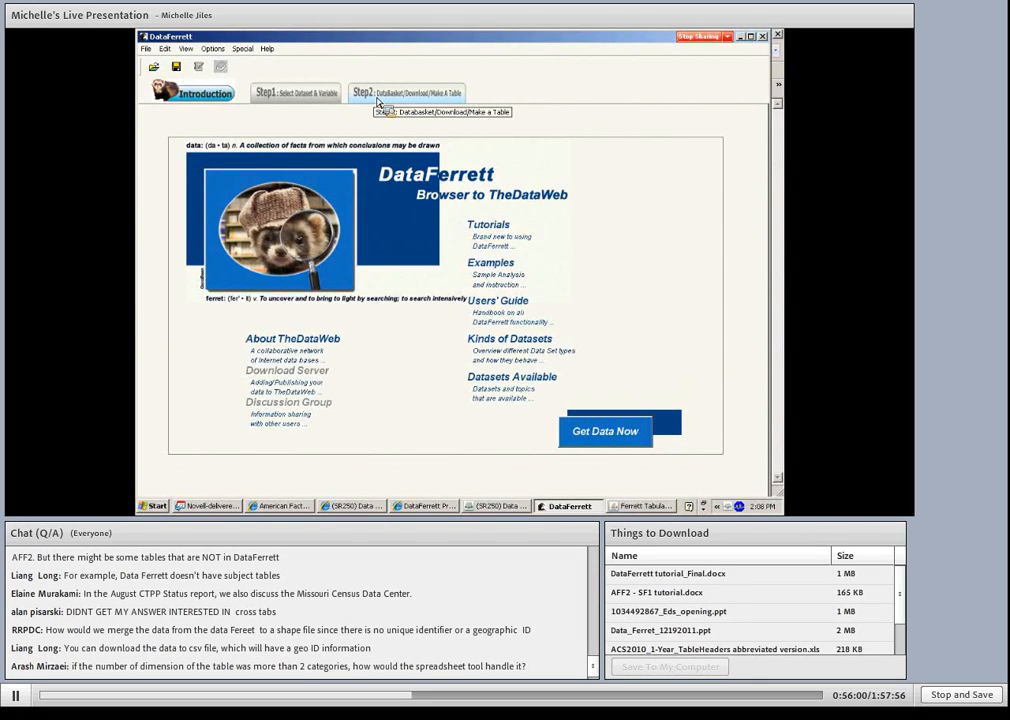
# - Return to the data basket of query variables
pyautogui.click(378, 96)
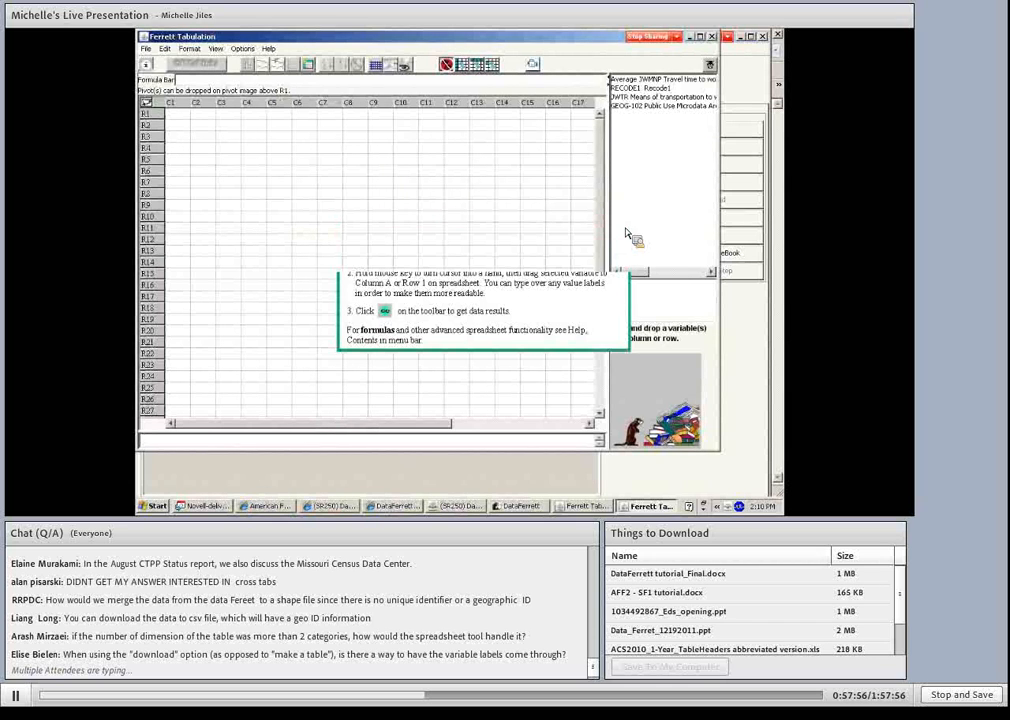
pyautogui.moveTo(606, 193); pyautogui.dragTo(178, 134)
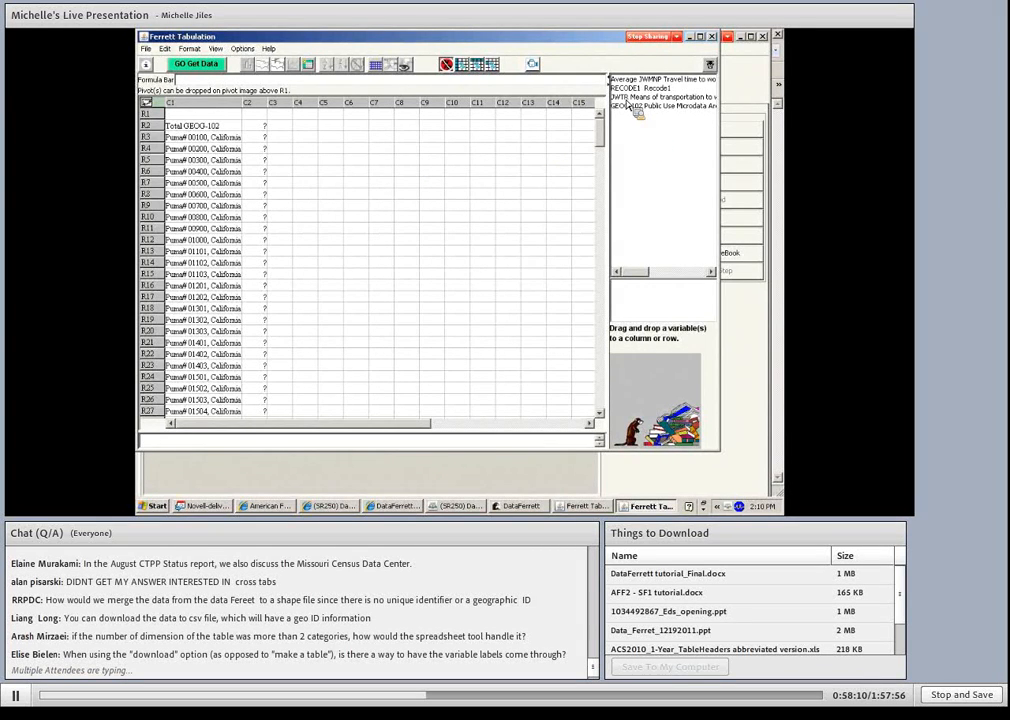
pyautogui.moveTo(630, 107); pyautogui.dragTo(298, 105)
pyautogui.click(312, 67)
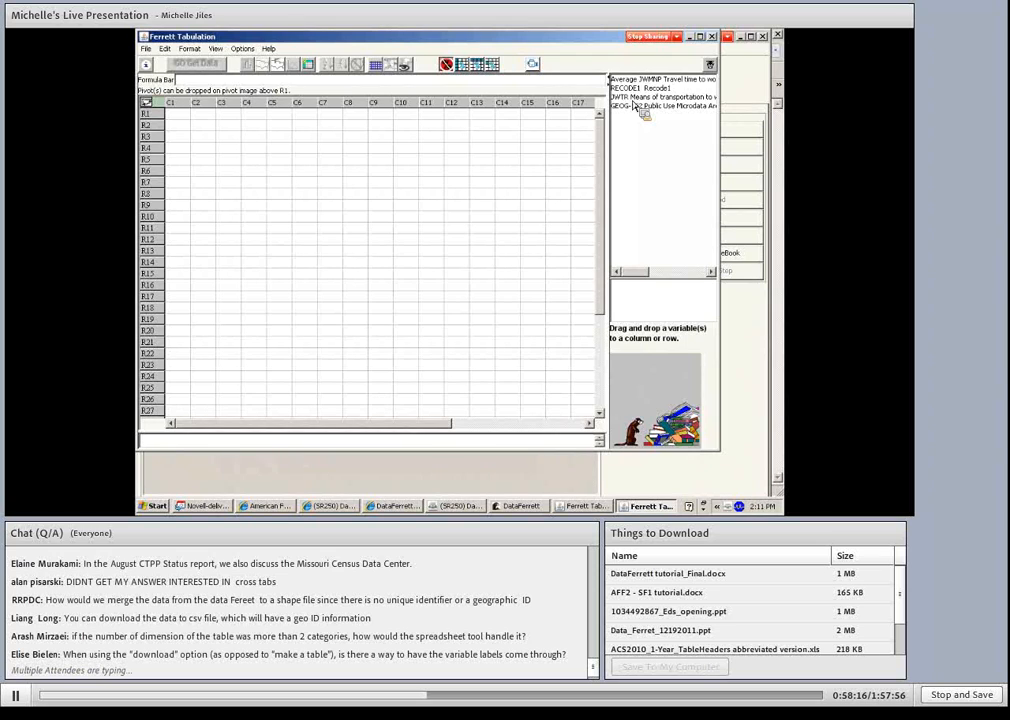
# - Place Means of transportation to work across the first row of the blank table and try to add Recode1
pyautogui.moveTo(634, 107); pyautogui.dragTo(210, 113)
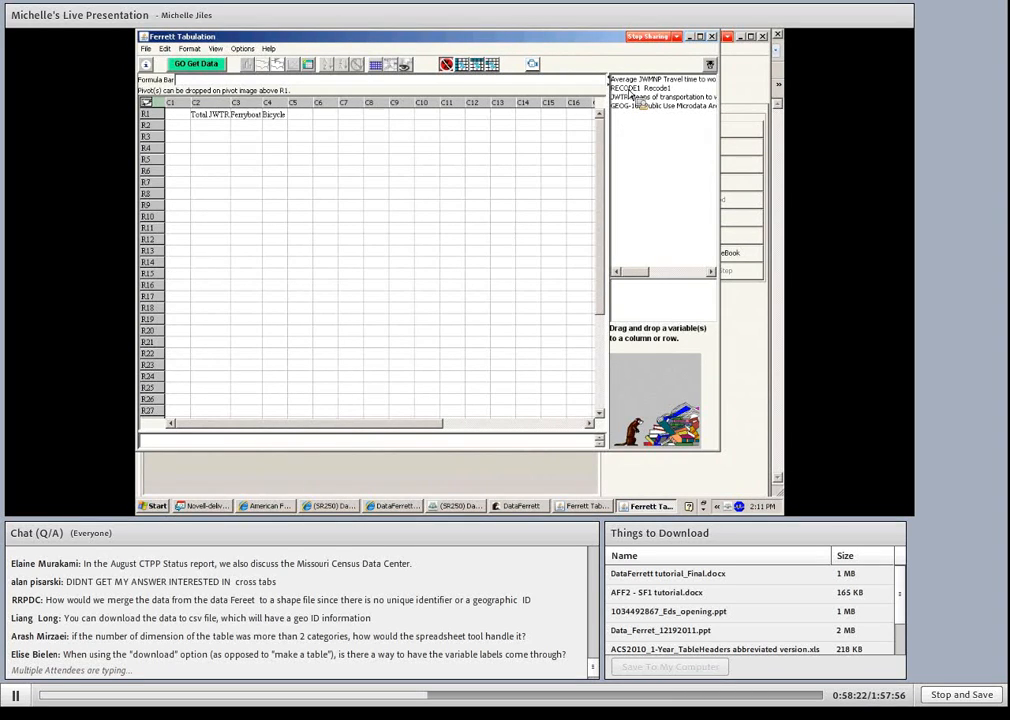
pyautogui.moveTo(630, 90); pyautogui.dragTo(182, 108)
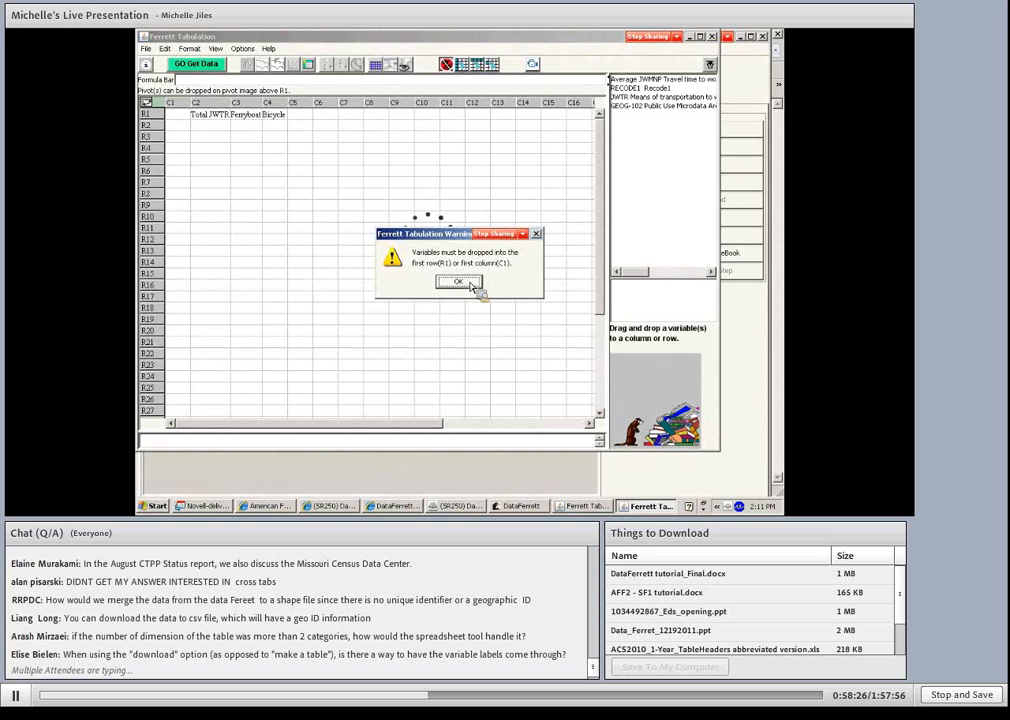
pyautogui.click(458, 282)
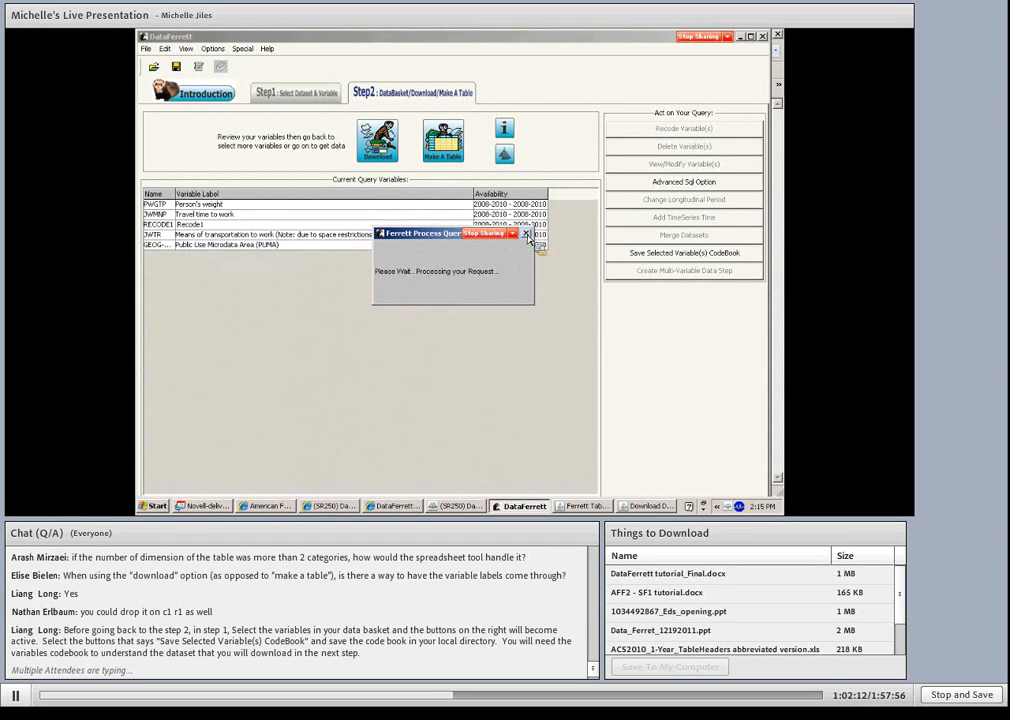
# - Return to the dataset and variable selection and examine the file links and codebook notes on the data extraction page
pyautogui.click(292, 90)
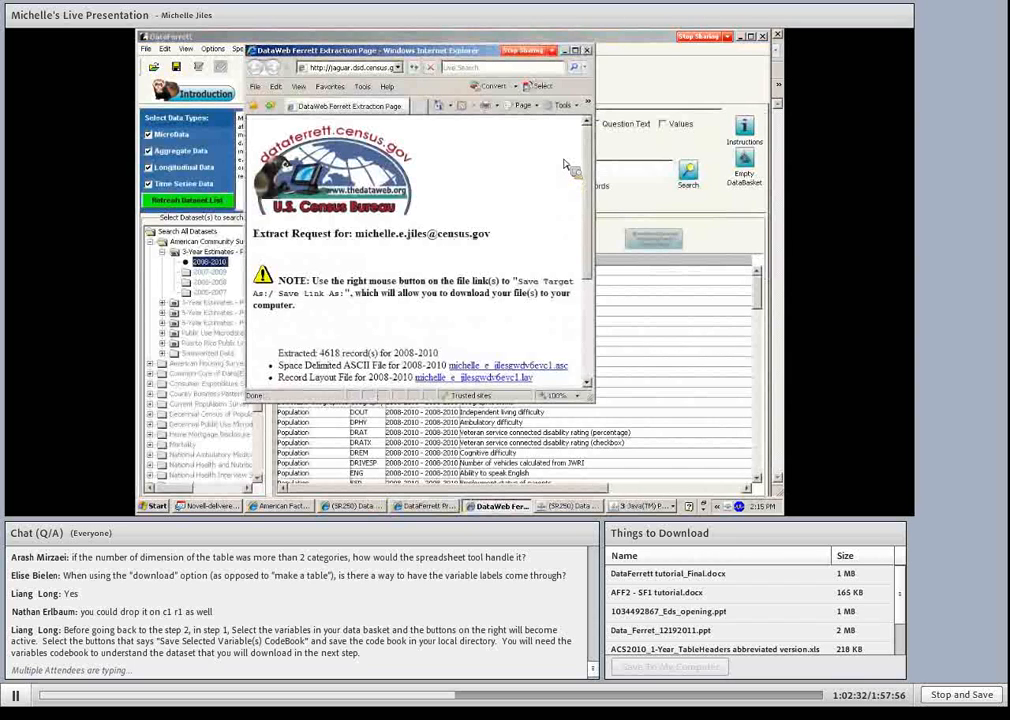
pyautogui.scroll(-1, 566, 172)
pyautogui.scroll(-1, 566, 163)
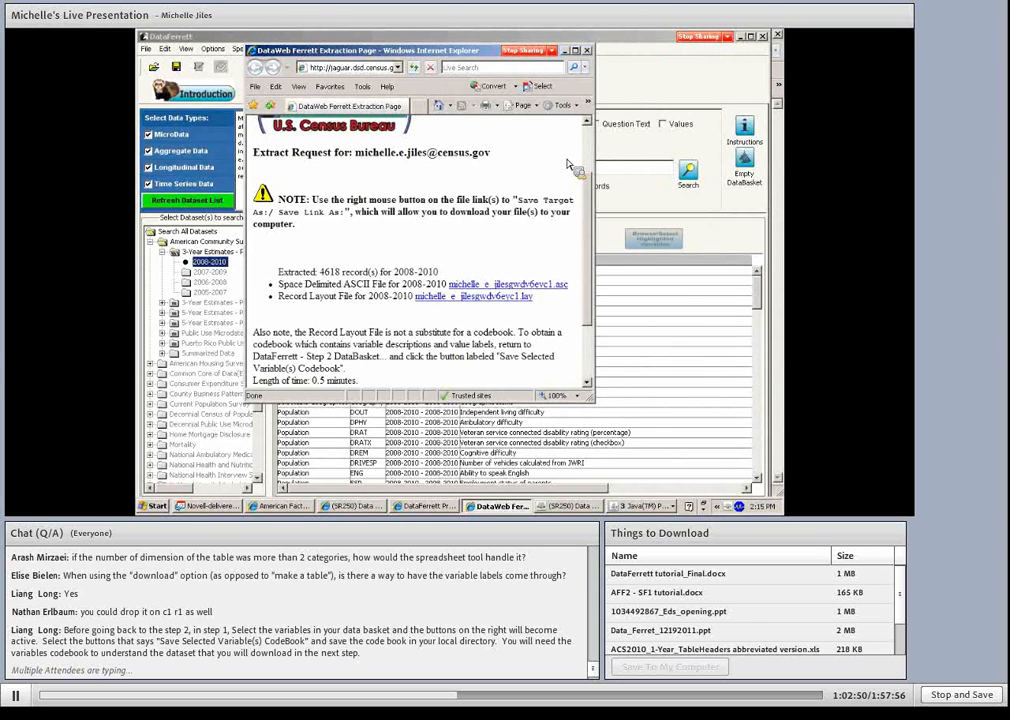
pyautogui.scroll(-1, 569, 163)
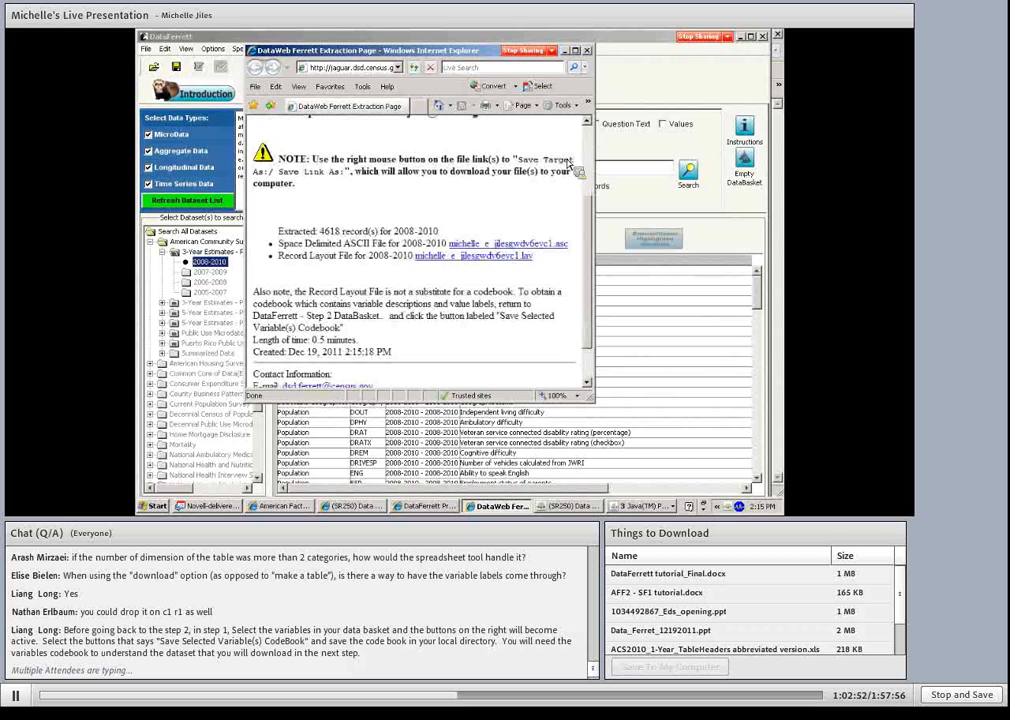